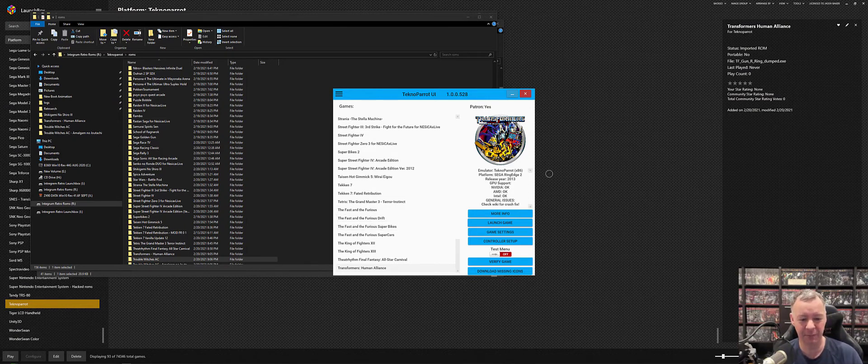
Step: Switch to the File Explorer window for roms, open the Trouble Witches AC folder and locate game.exe
left_click(573, 182)
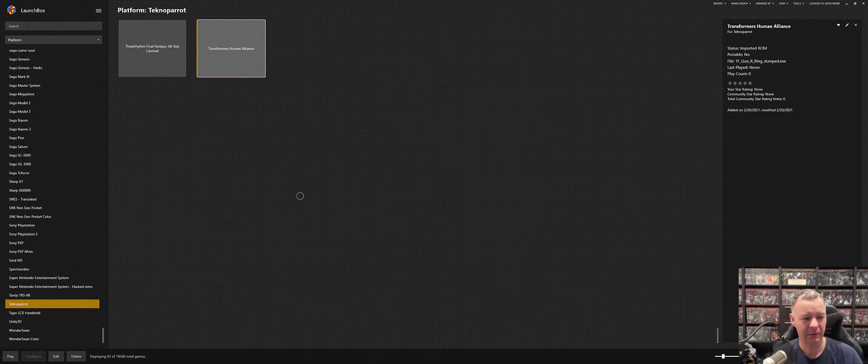
key("alt+Tab")
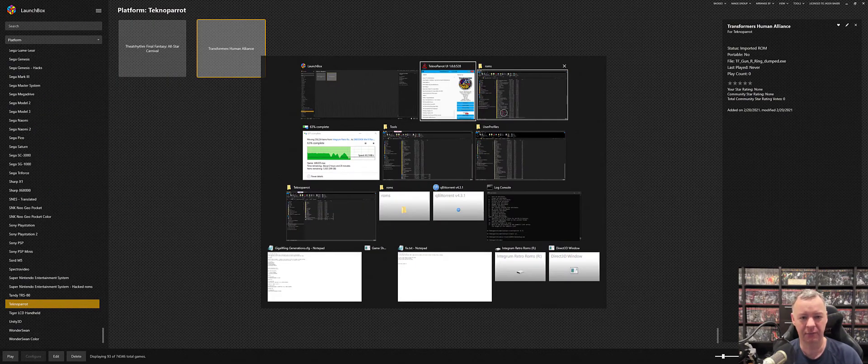
left_click(504, 112)
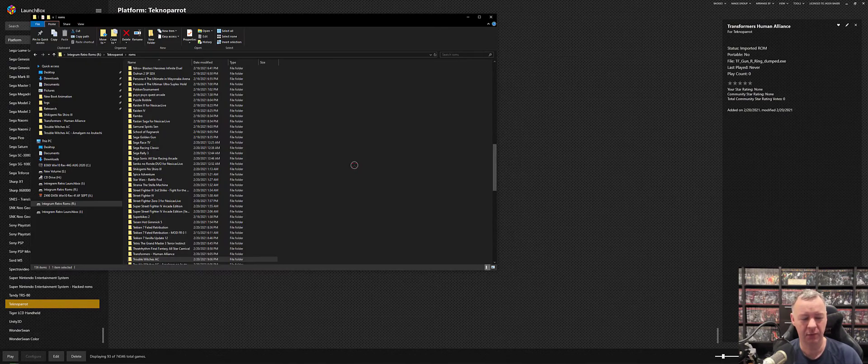
left_click(167, 259)
double_click(167, 259)
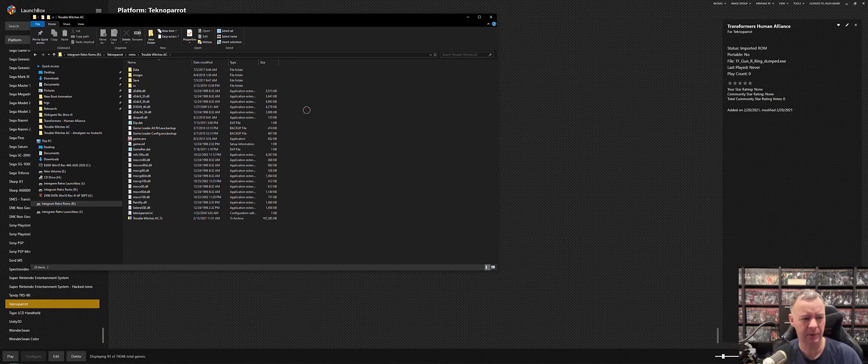
left_click(154, 139)
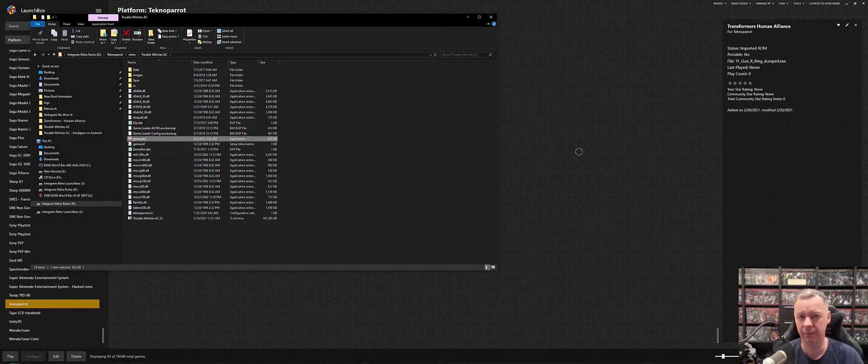
Step: Switch to TeknoParrot UI and add Trouble Witches AC to the game library
key("alt+Tab")
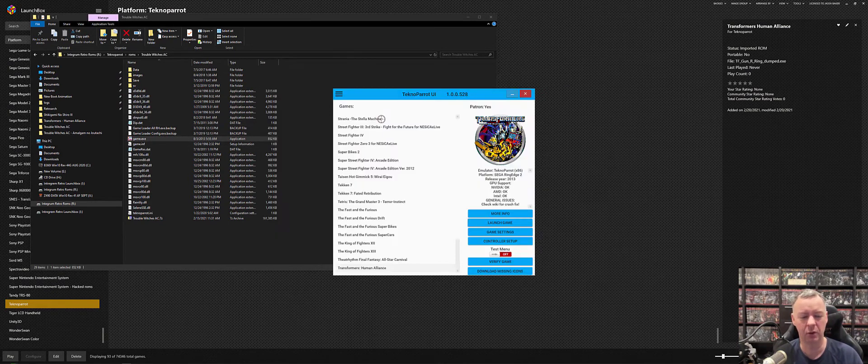
left_click(340, 93)
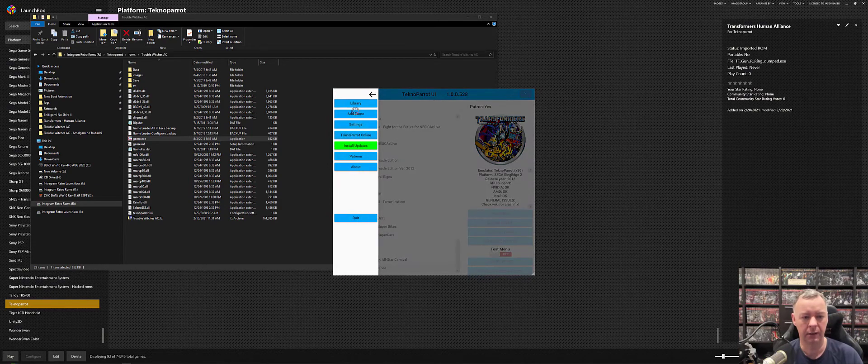
left_click(355, 114)
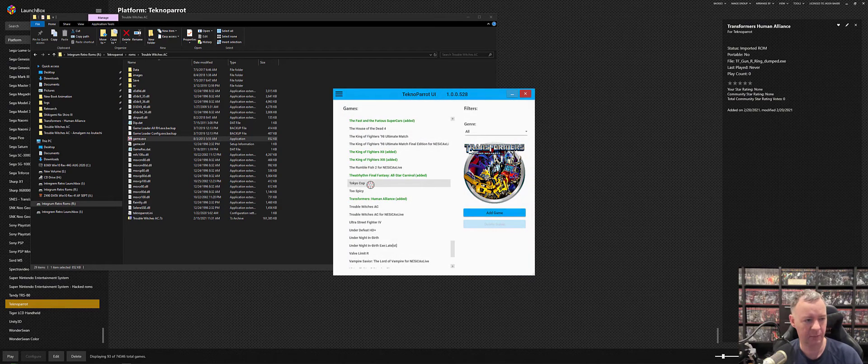
left_click(370, 208)
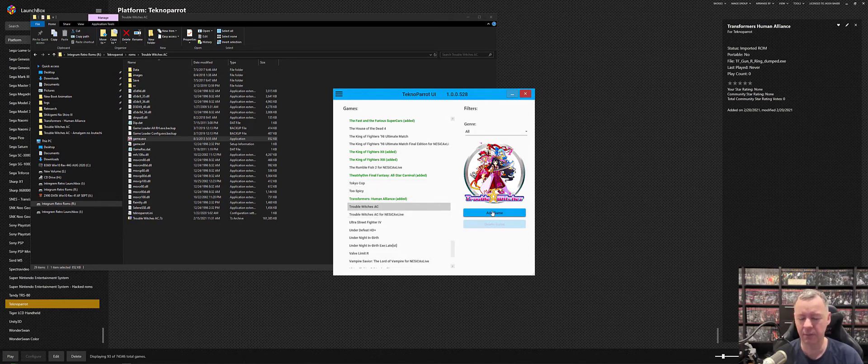
left_click(493, 212)
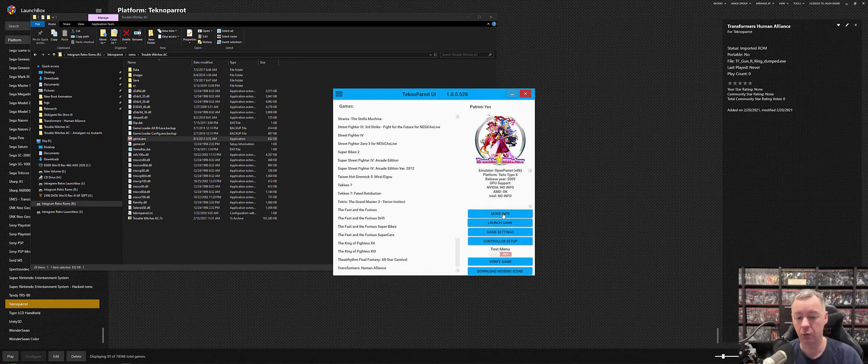
Step: Check the Trouble Witches AC compatibility page for setup information, then return to TeknoParrot UI
left_click(503, 214)
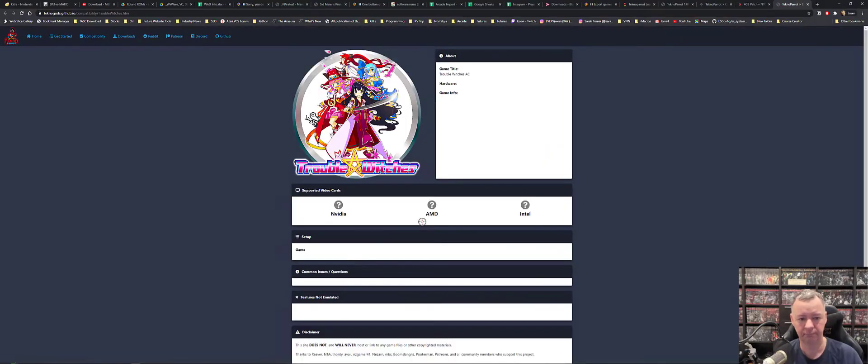
scroll(414, 263, "down", 1)
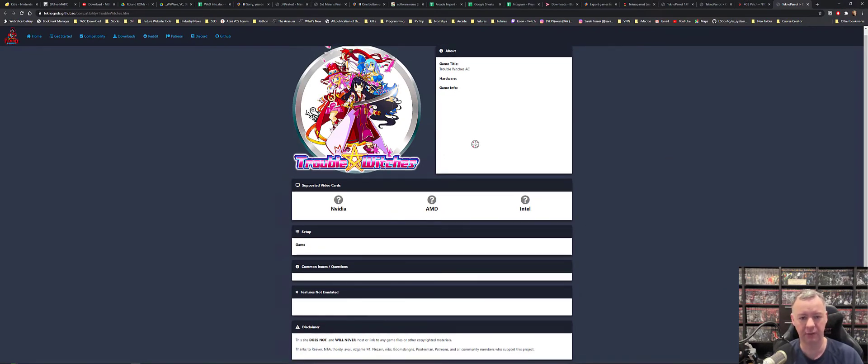
key("alt+Tab")
key("alt+Tab")
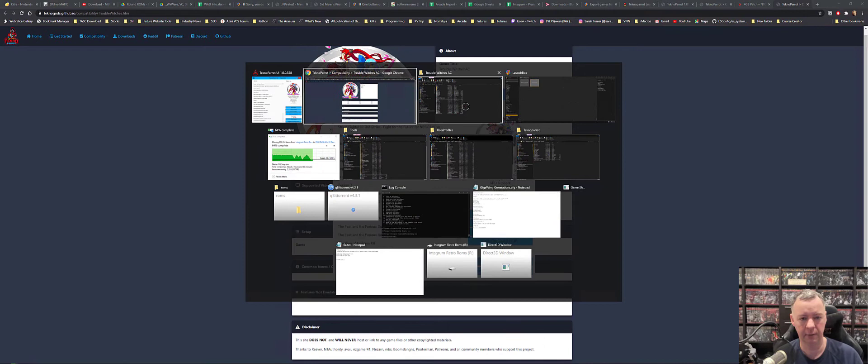
left_click(465, 107)
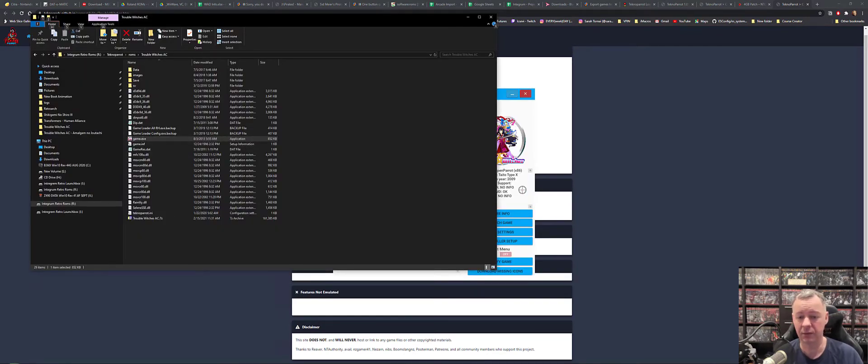
left_click(513, 109)
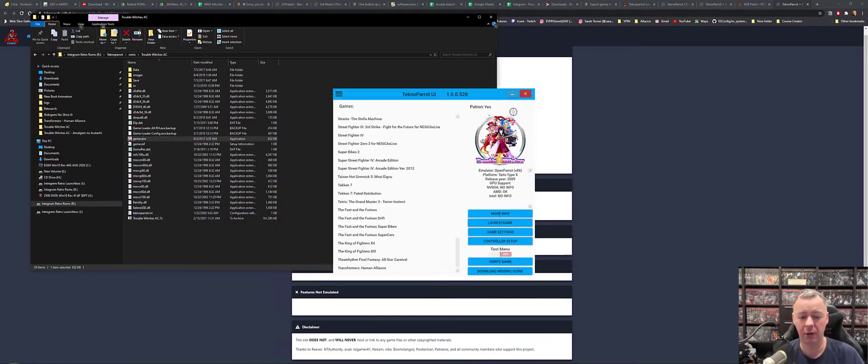
Step: Set the Trouble Witches AC game executable to game.exe from the Teknoparrot roms folder Trouble Witches AC
left_click(499, 232)
left_click(364, 110)
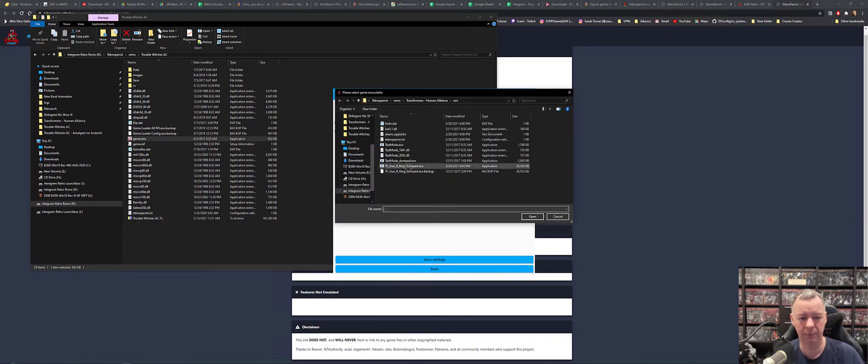
left_click(397, 100)
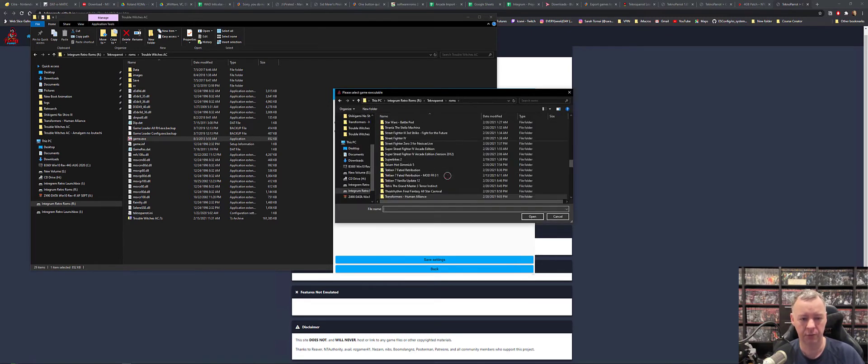
scroll(406, 190, "down", 1)
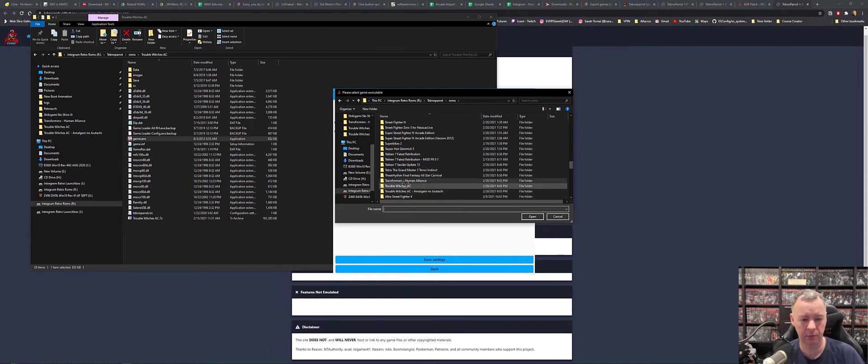
double_click(404, 185)
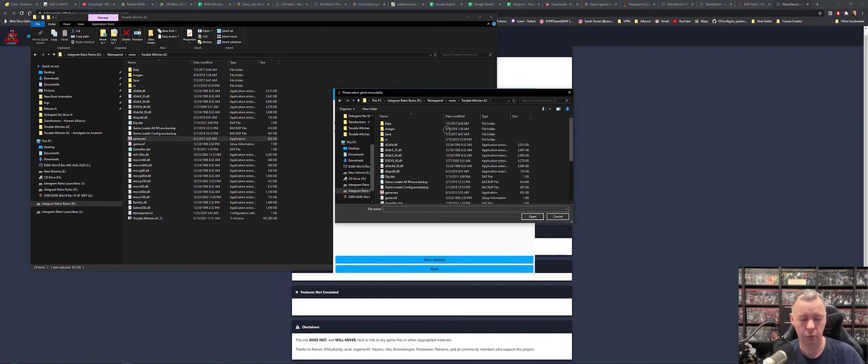
left_click(446, 192)
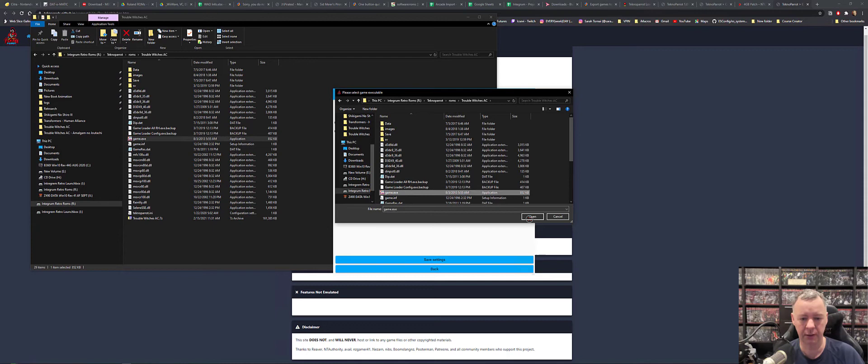
left_click(532, 217)
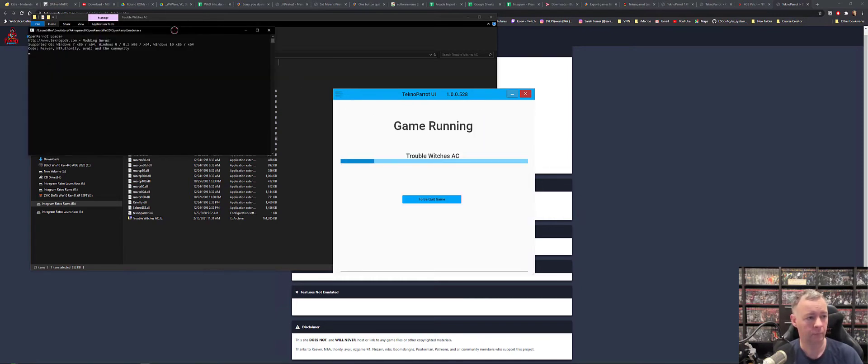
Step: Move the loader console aside, close the unresponsive game.exe and launch Trouble Witches AC again
left_click_drag(166, 29, 234, 89)
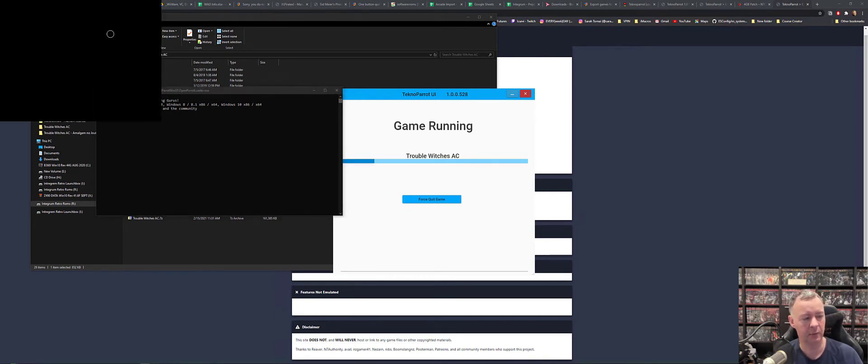
left_click(73, 5)
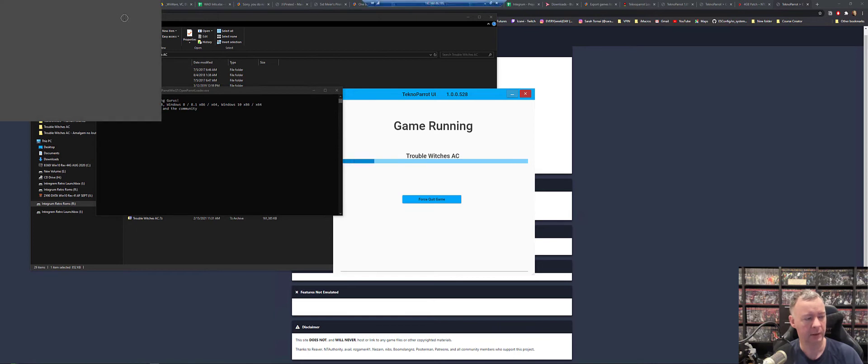
left_click(69, 84)
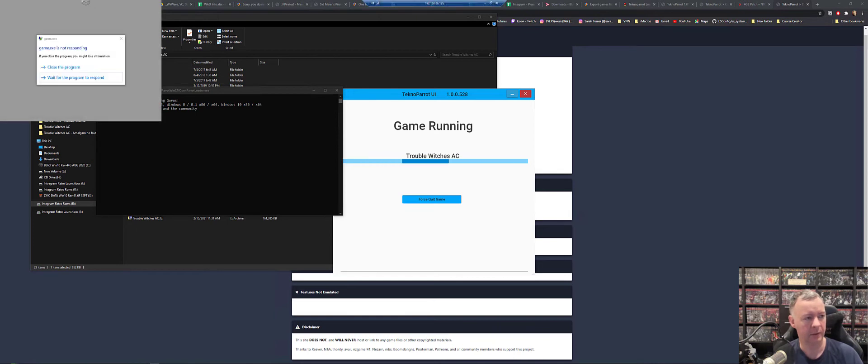
left_click(69, 77)
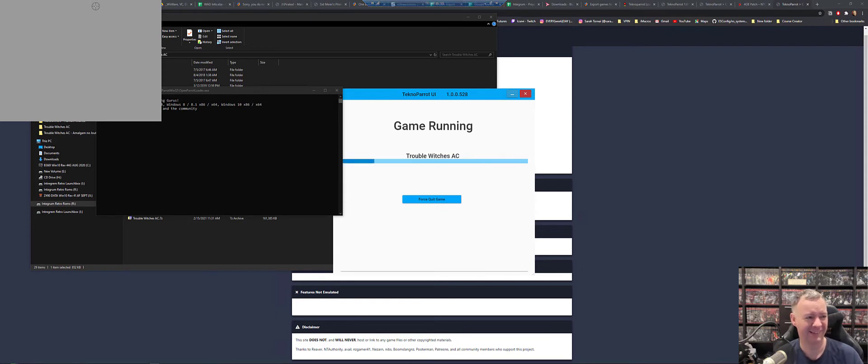
left_click(96, 6)
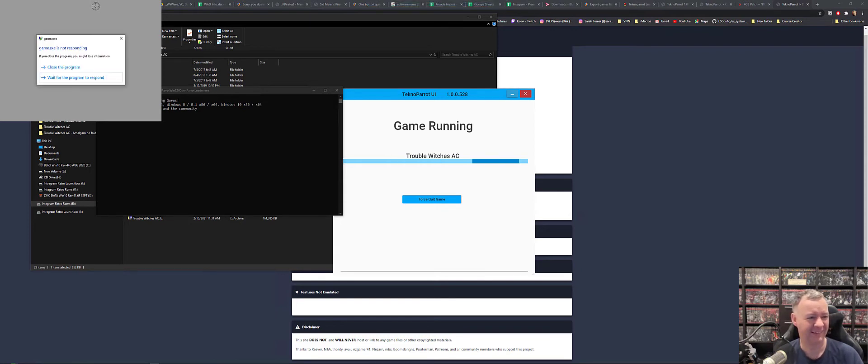
left_click(80, 66)
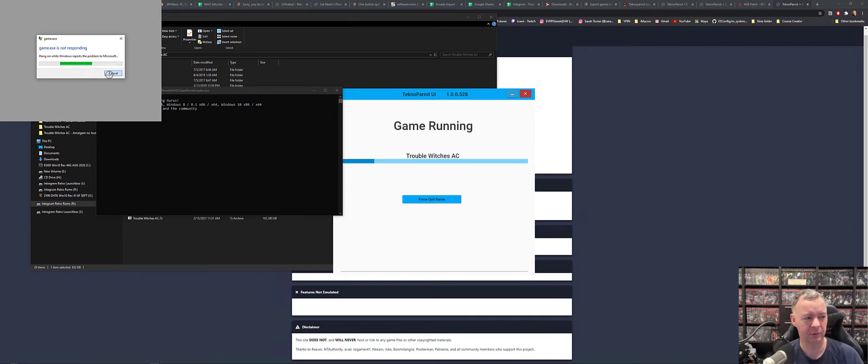
left_click(111, 74)
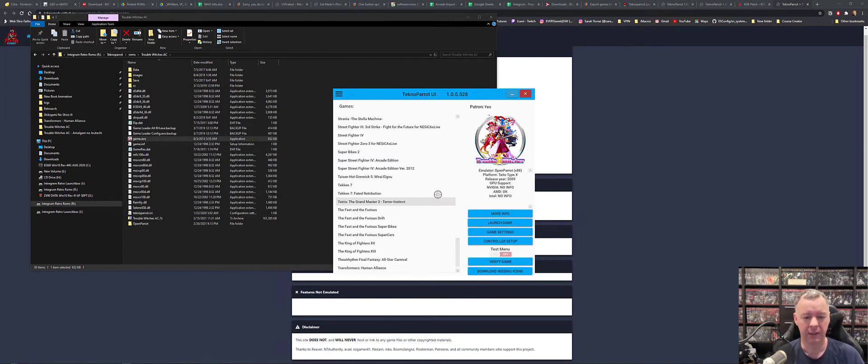
left_click(500, 222)
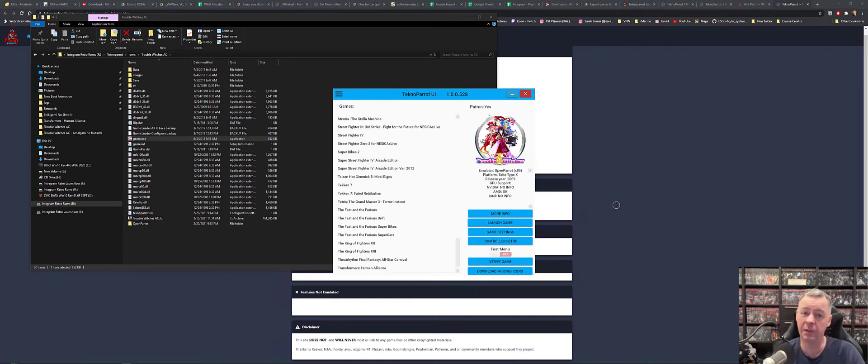
Step: Switch to LaunchBox and look through the games of the Teknoparrot platform
key("alt+Tab")
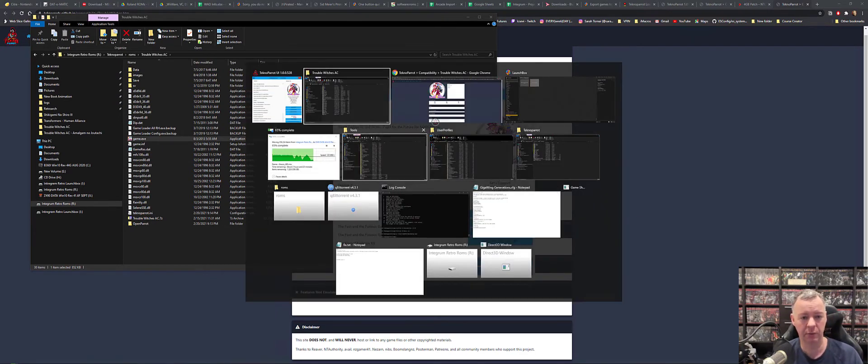
left_click(543, 105)
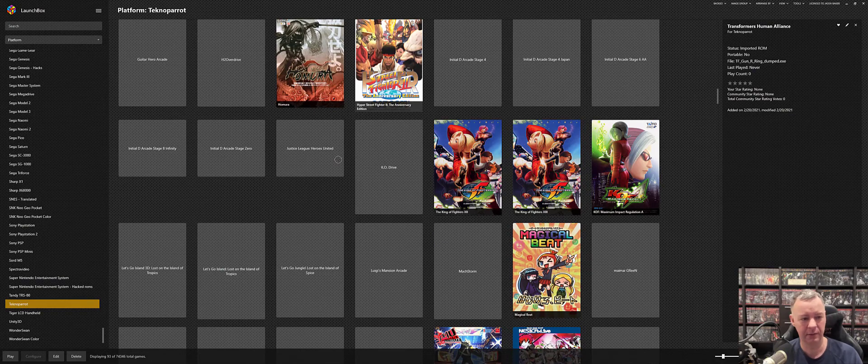
scroll(362, 217, "down", 2)
scroll(369, 238, "down", 4)
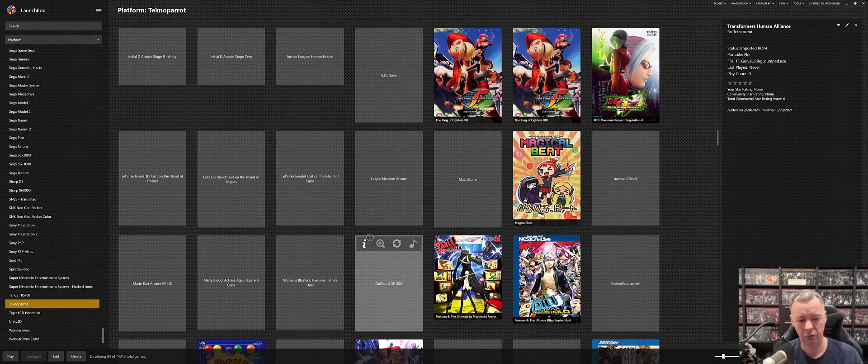
scroll(493, 253, "down", 5)
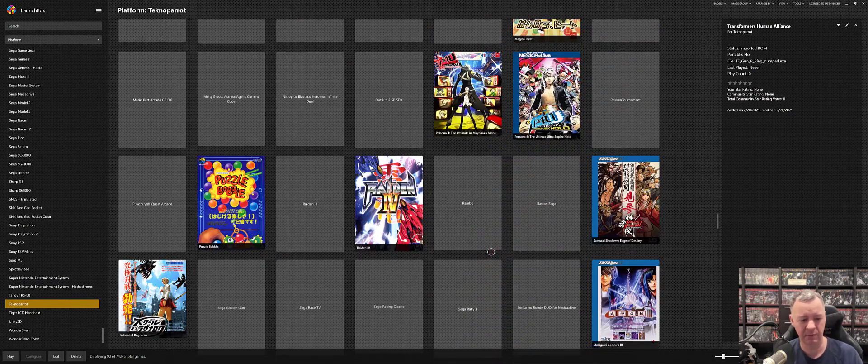
scroll(247, 258, "down", 3)
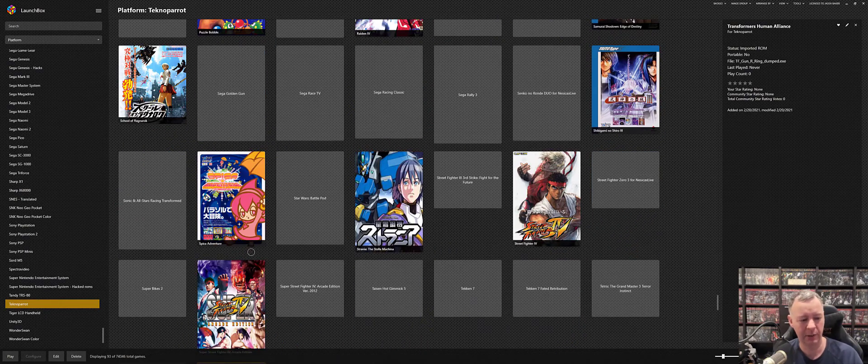
Step: Start a ROM file import and add game.exe from the Teknoparrot roms folder Trouble Witches AC
left_click(97, 10)
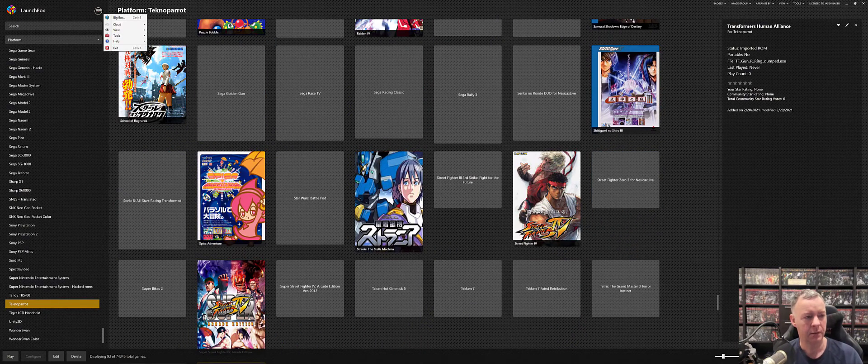
mouse_move(119, 35)
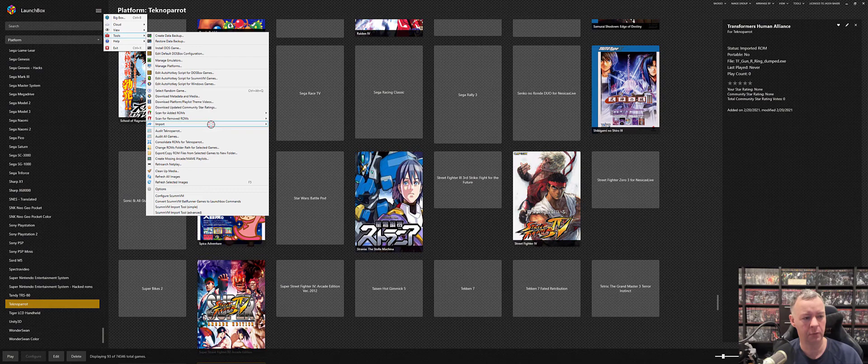
mouse_move(244, 124)
left_click(292, 157)
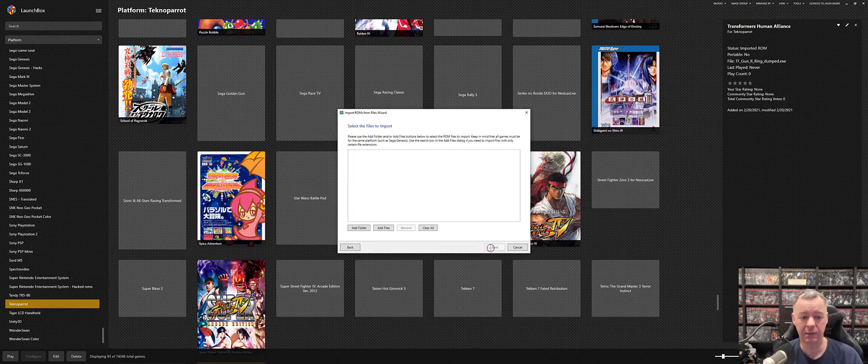
left_click(381, 227)
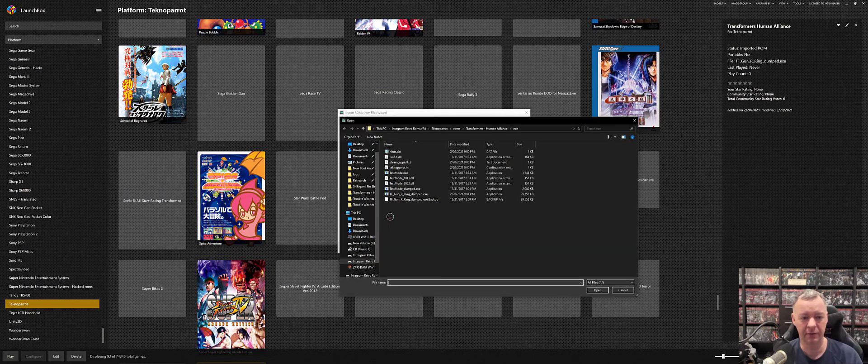
scroll(421, 223, "down", 2)
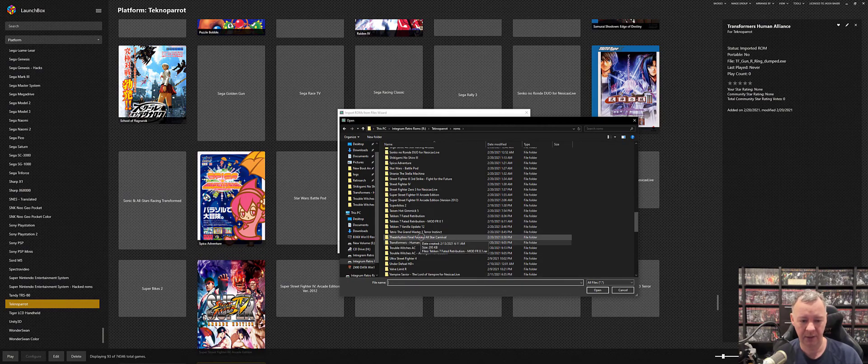
double_click(412, 248)
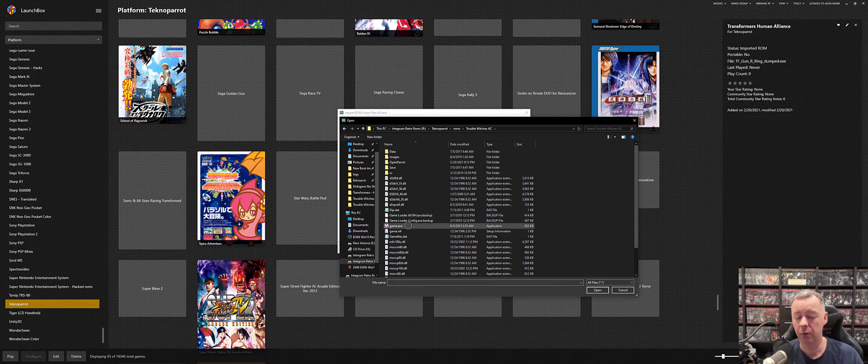
left_click(408, 225)
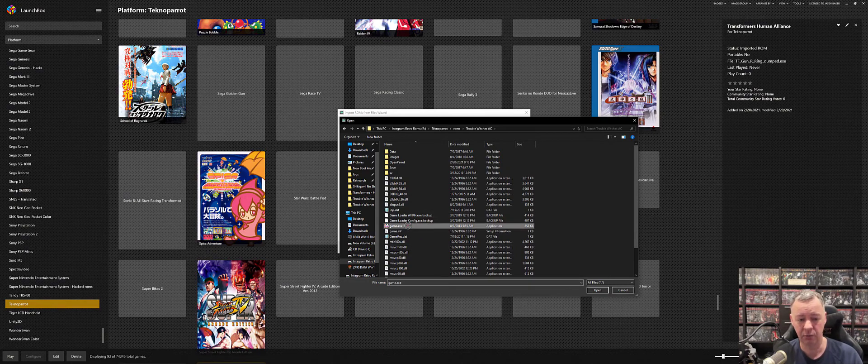
left_click(597, 289)
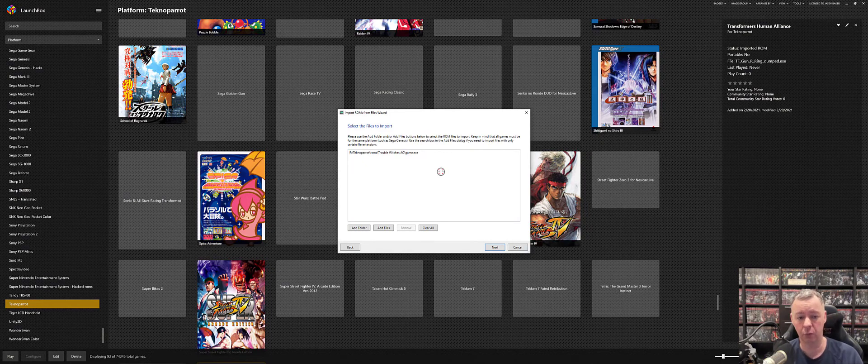
left_click(350, 153)
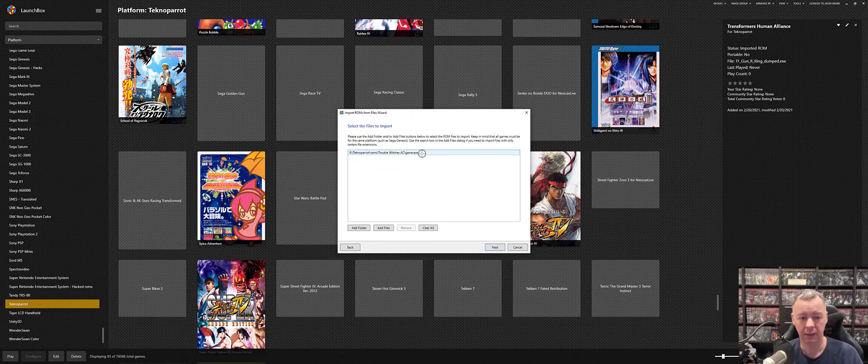
Step: Accept Teknoparrot as the import platform and check the Teknoparrot emulator's settings without changing them
left_click(490, 248)
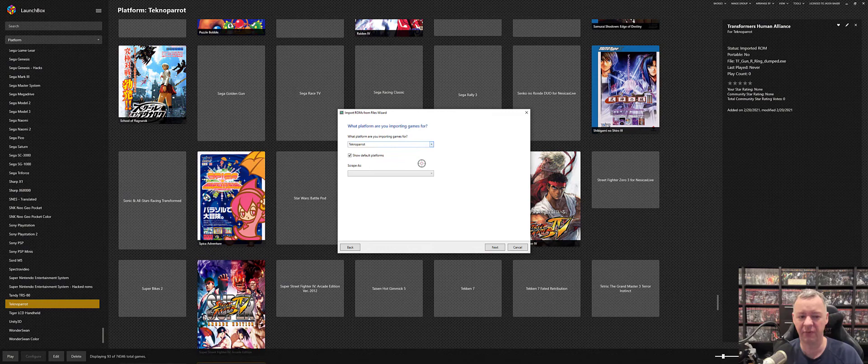
left_click(492, 247)
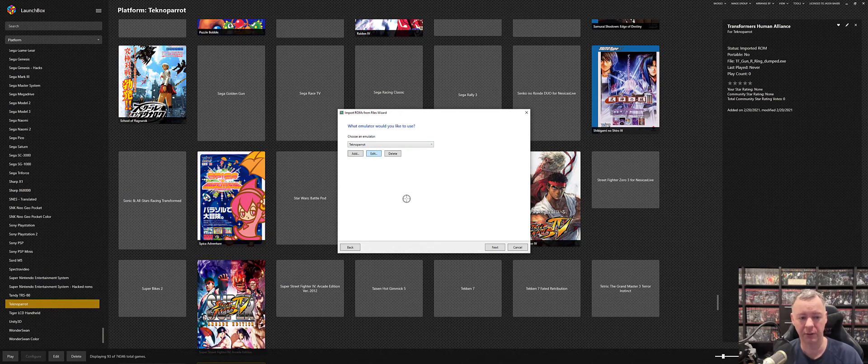
left_click(373, 153)
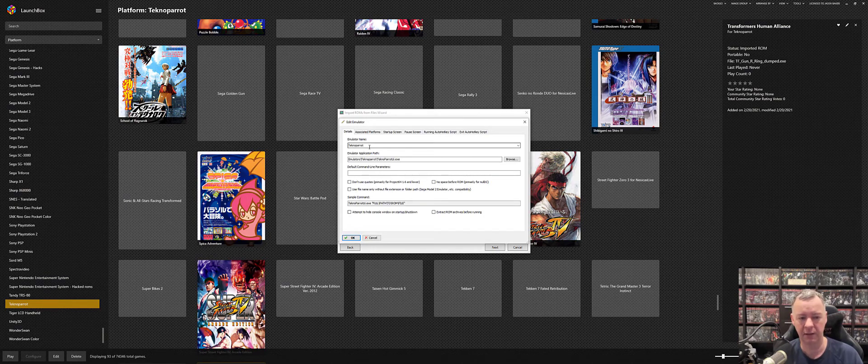
left_click(392, 159)
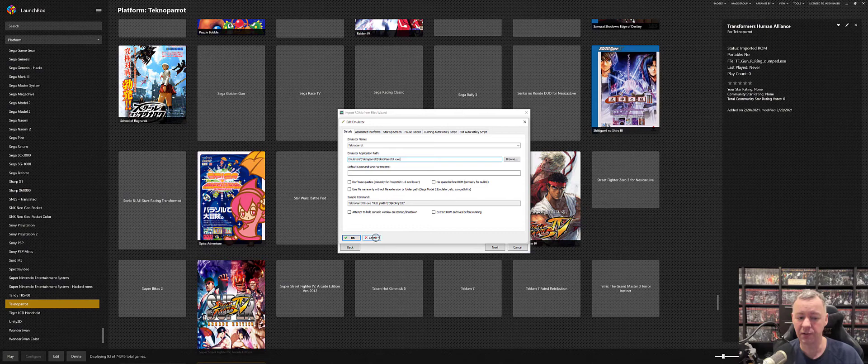
left_click(375, 237)
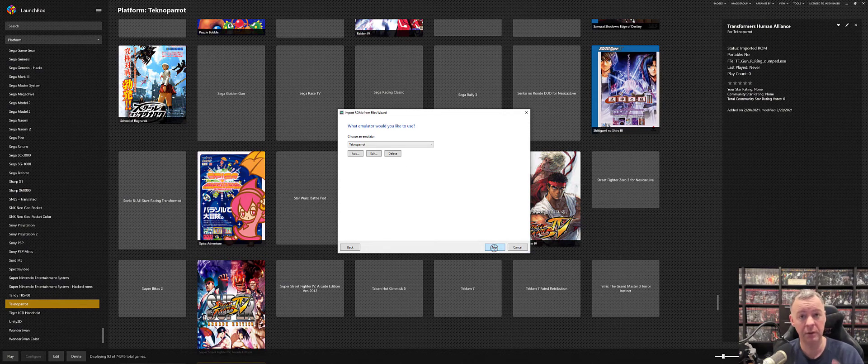
Step: Use the files in their current location, keep the local metadata search enabled, and select no LaunchBox or EmuMovies media for download
left_click(495, 247)
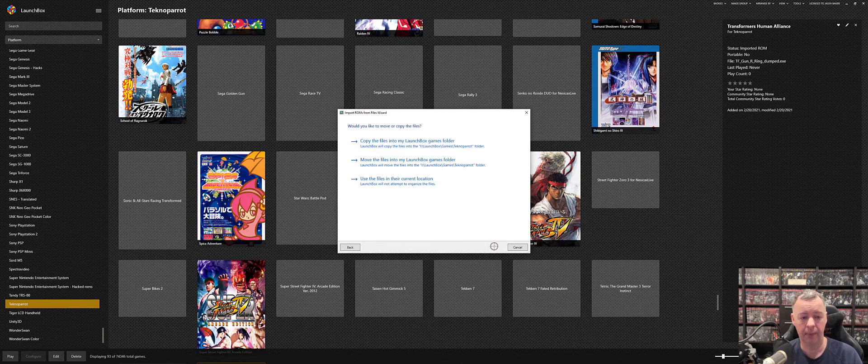
left_click(398, 182)
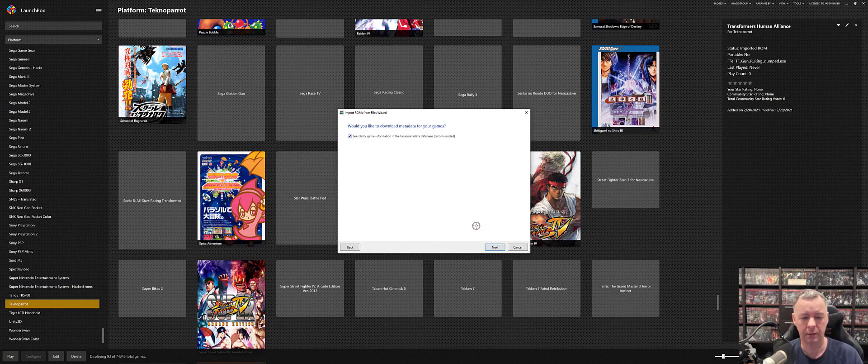
left_click(490, 248)
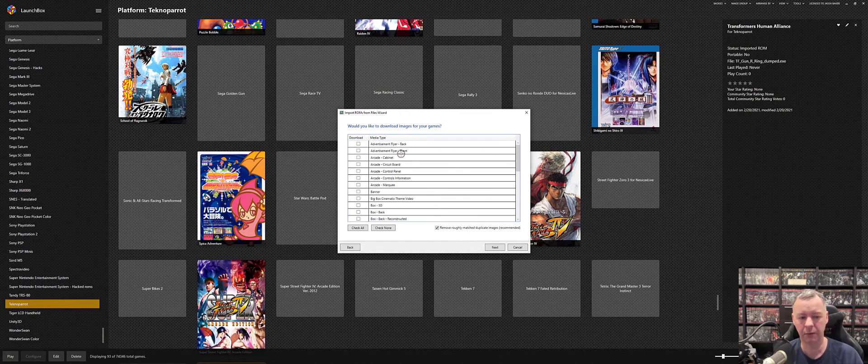
left_click(492, 248)
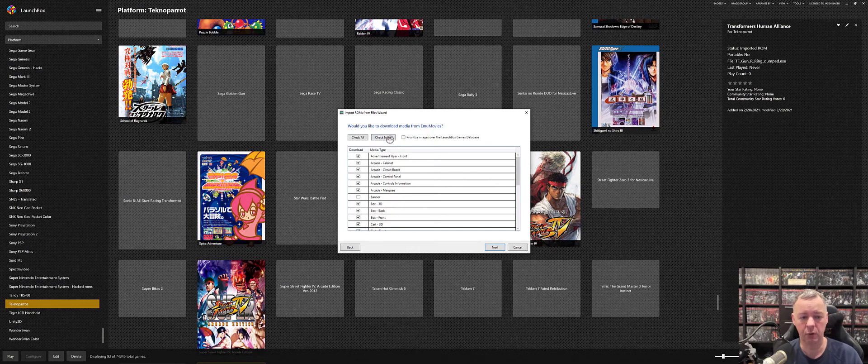
left_click(388, 139)
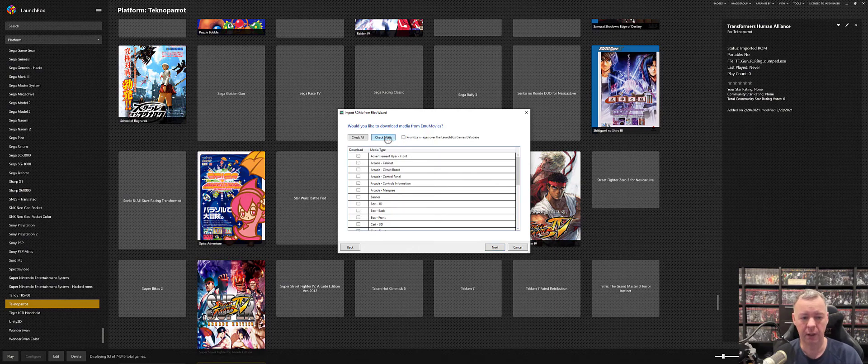
left_click(495, 247)
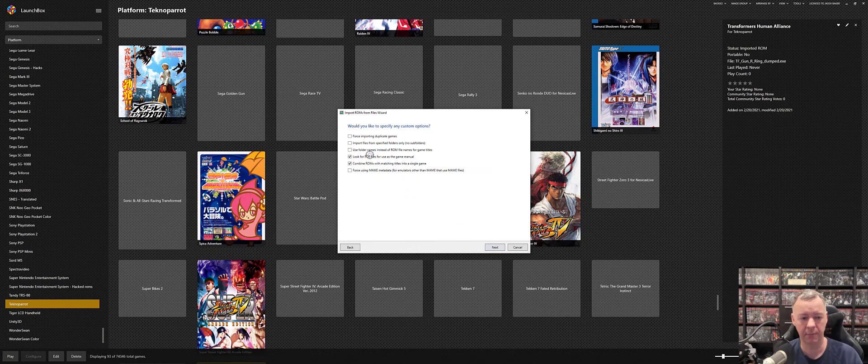
Step: Use folder names instead of ROM file names for game titles and finish importing Trouble Witches AC
left_click(350, 149)
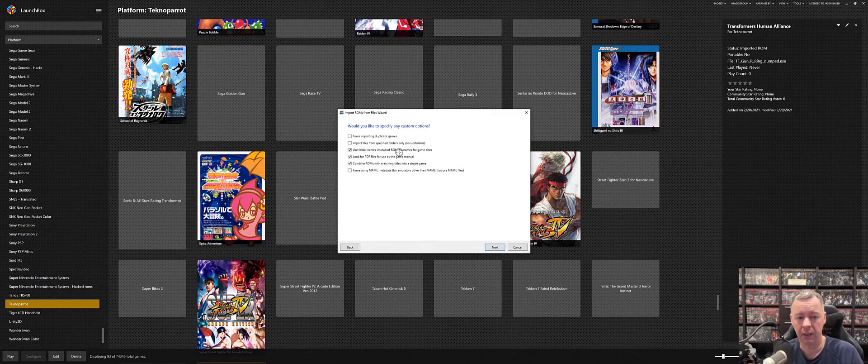
left_click(495, 247)
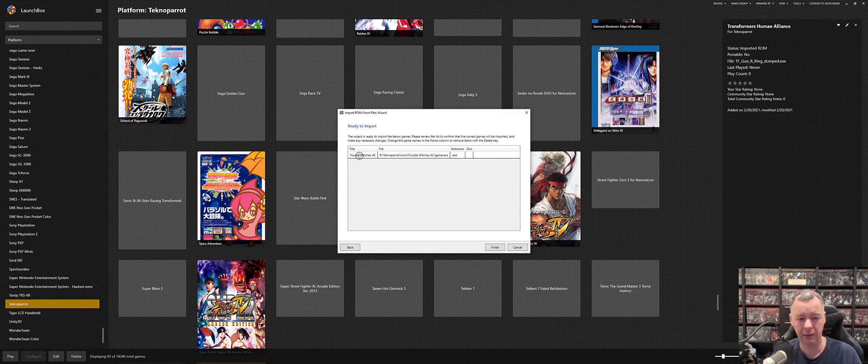
left_click(357, 155)
left_click(355, 155)
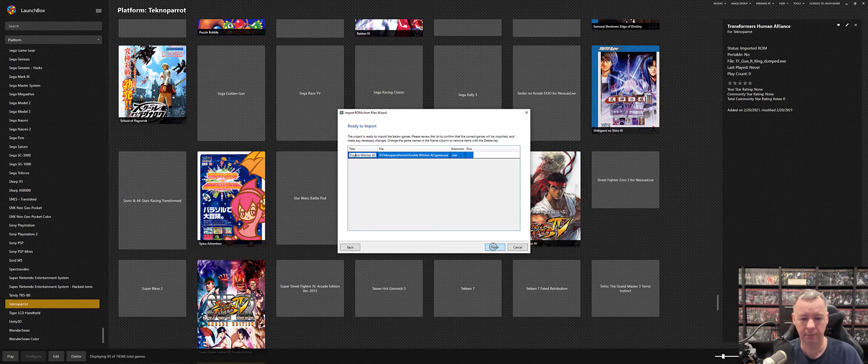
left_click(495, 247)
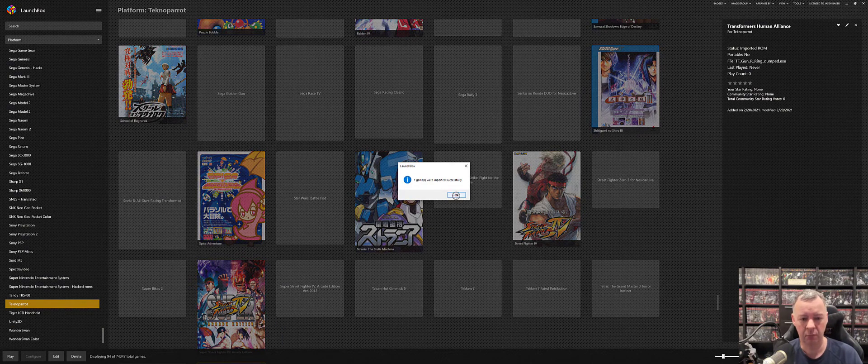
left_click(457, 195)
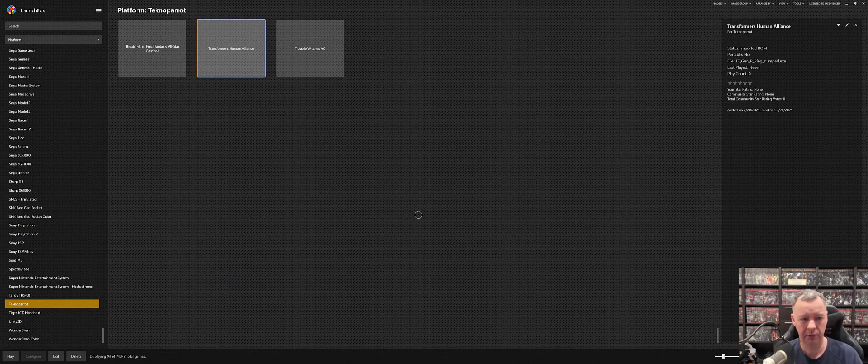
Step: Open the imported Trouble Witches AC game for editing and check its media and metadata sections
left_click(287, 55)
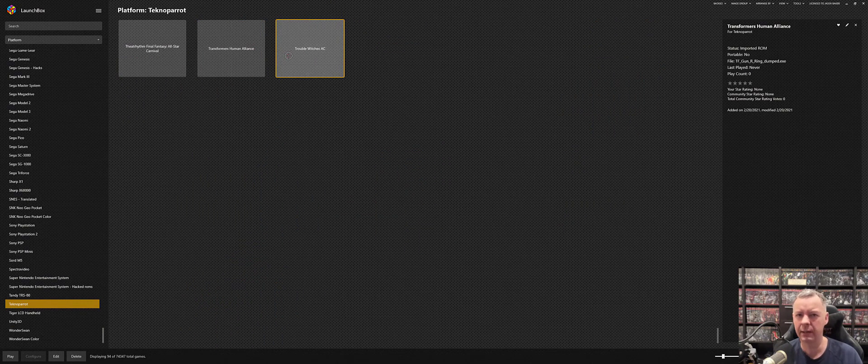
right_click(290, 55)
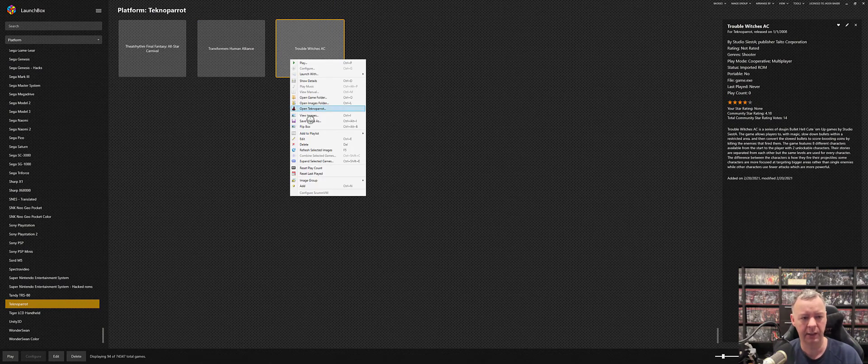
left_click(310, 139)
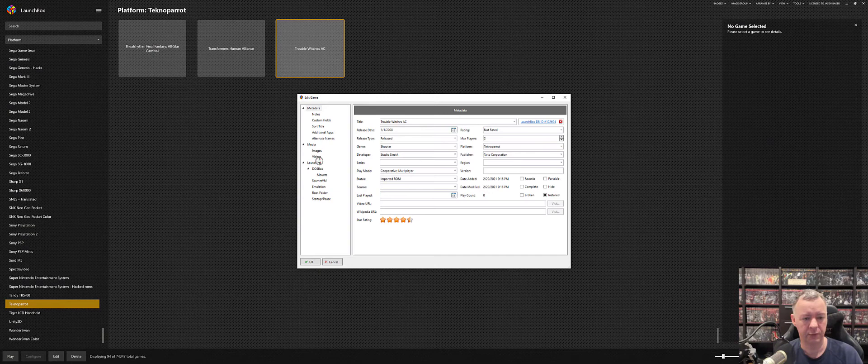
left_click(311, 145)
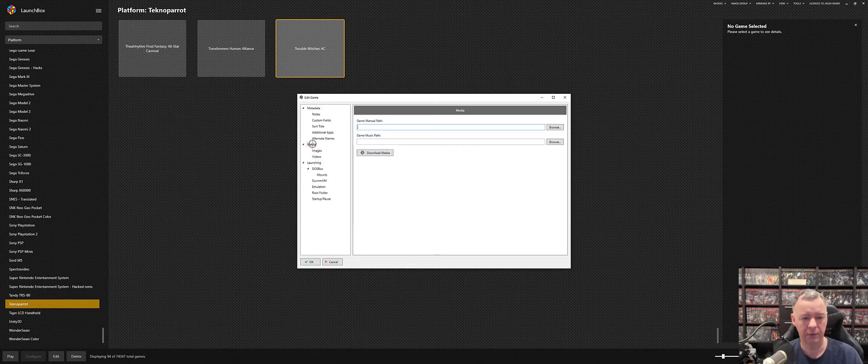
left_click(314, 108)
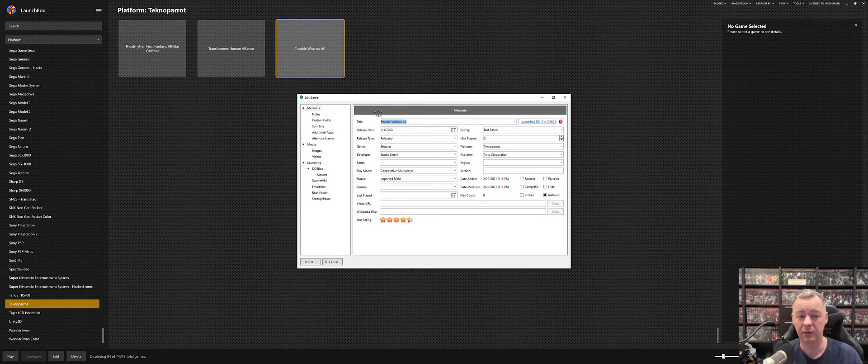
Step: Shorten the title to Trouble Witches, clear the database link, search for metadata and choose the Trouble Witches AC (Taito Type X) match
left_click(410, 122)
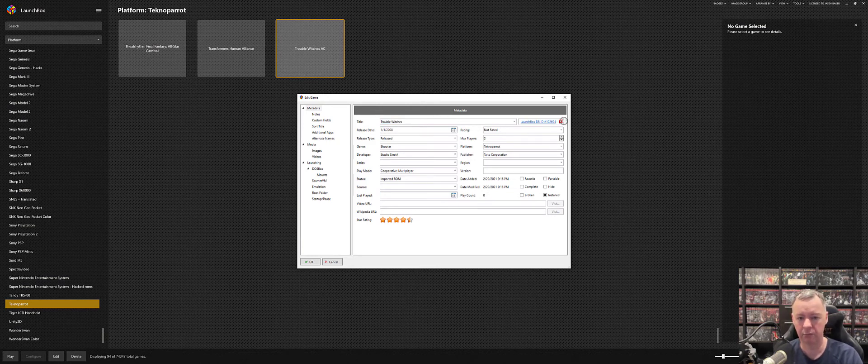
left_click(561, 121)
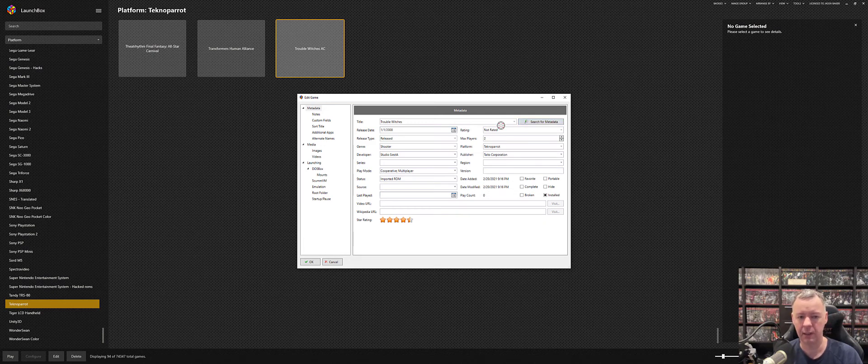
left_click(529, 122)
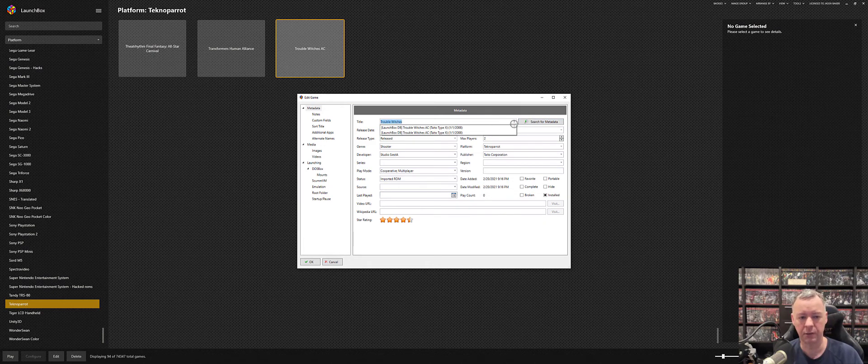
left_click(461, 127)
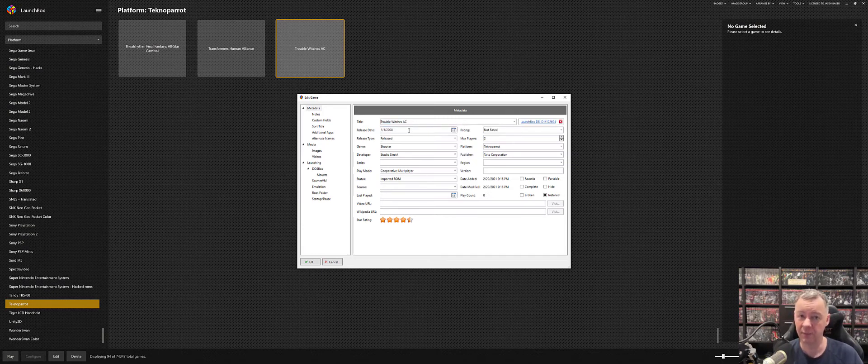
Step: Download all offered LaunchBox database images and both EmuMovies videos for Trouble Witches AC
left_click(312, 143)
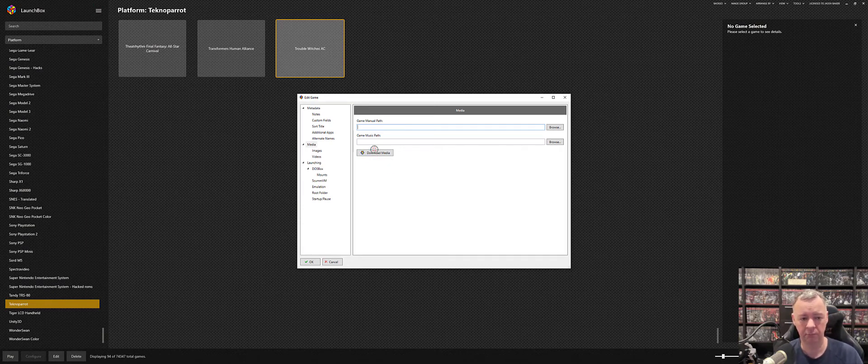
left_click(379, 153)
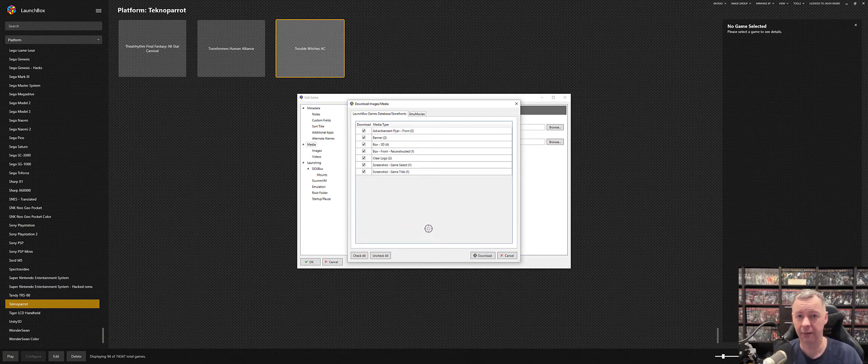
left_click(414, 113)
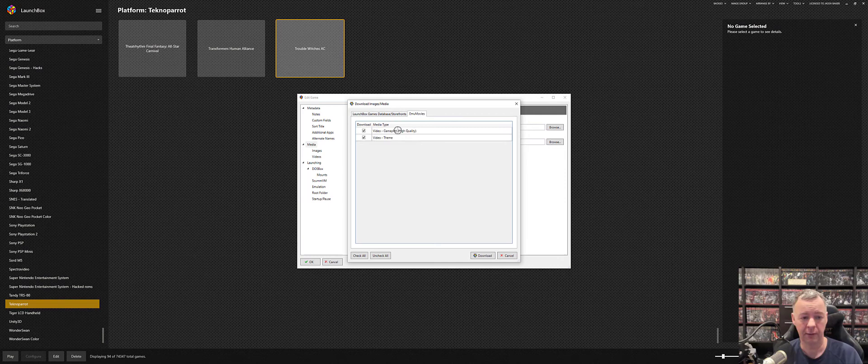
left_click(473, 253)
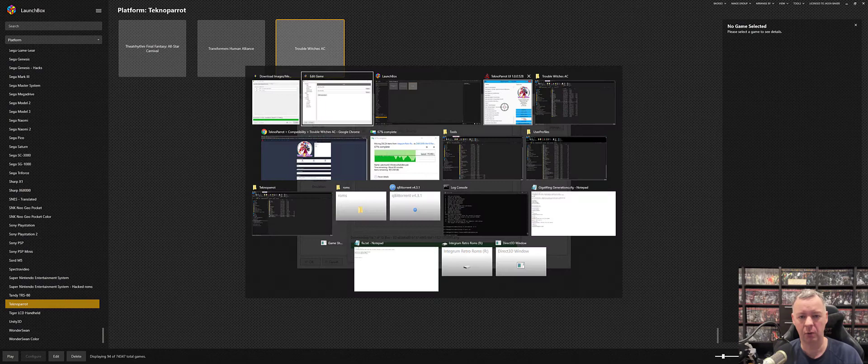
Step: Switch to the UserProfiles folder in File Explorer and reopen it from the Teknoparrot folder to find the Trouble Witches profile
left_click(544, 151)
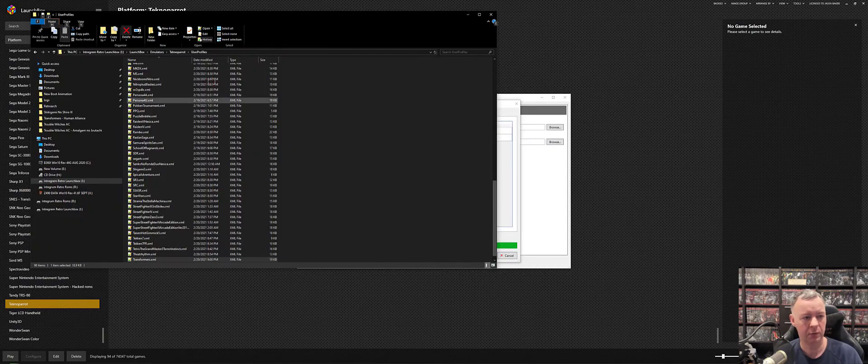
left_click(175, 52)
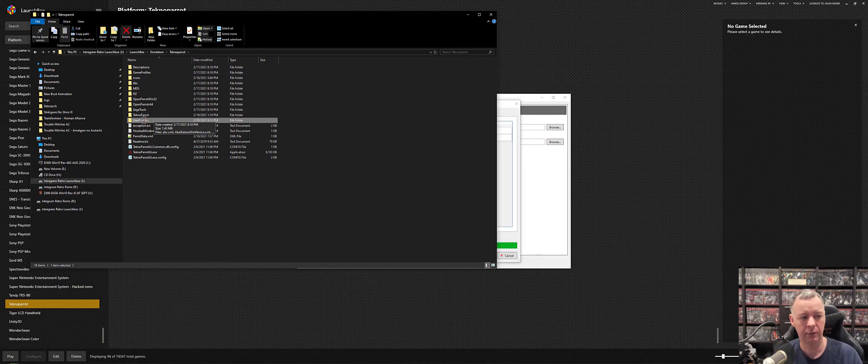
double_click(143, 120)
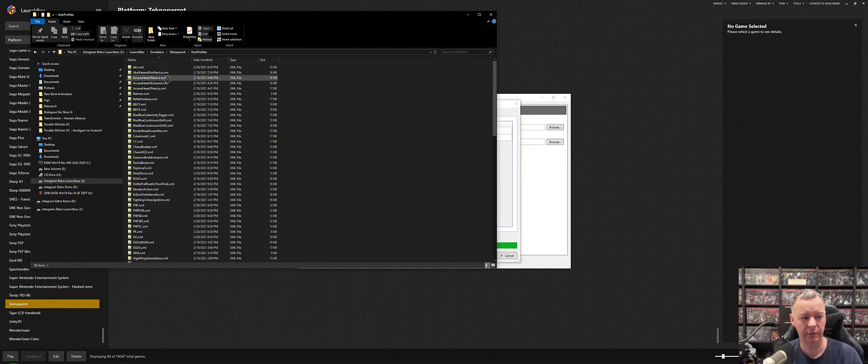
scroll(166, 80, "down", 3)
scroll(167, 80, "down", 15)
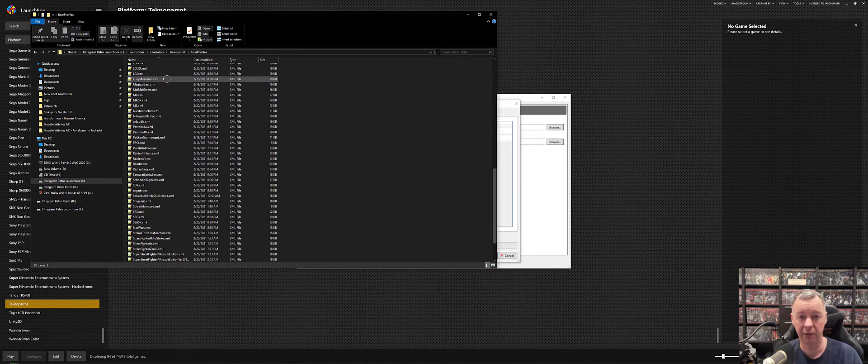
Step: Copy the full file name TroubleWitches.xml, including its extension, without renaming the file, and return to LaunchBox
left_click(147, 259)
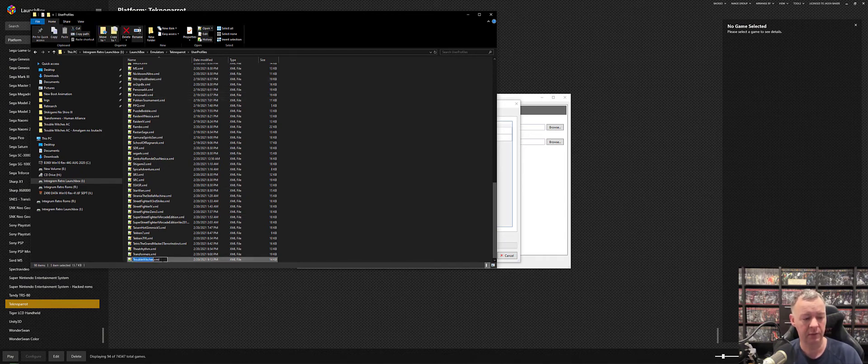
left_click(159, 259)
key("Return")
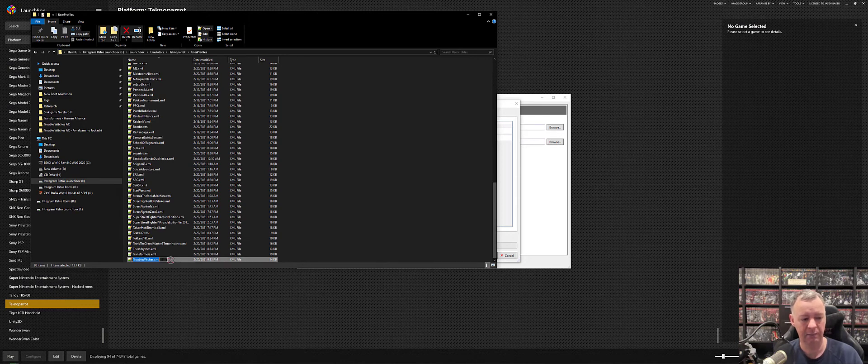
left_click(161, 259)
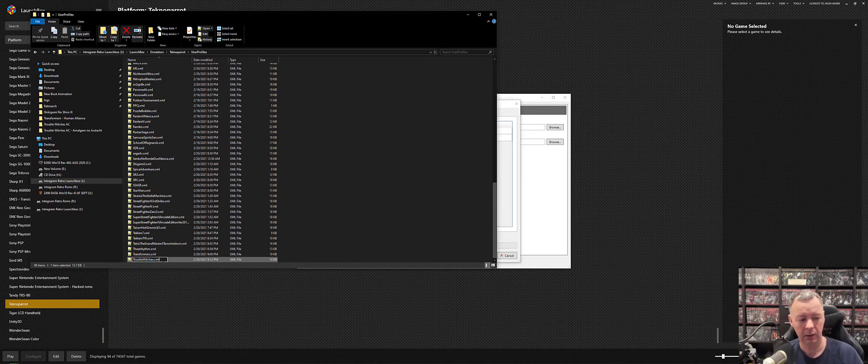
key("ctrl+a")
key("ctrl+c")
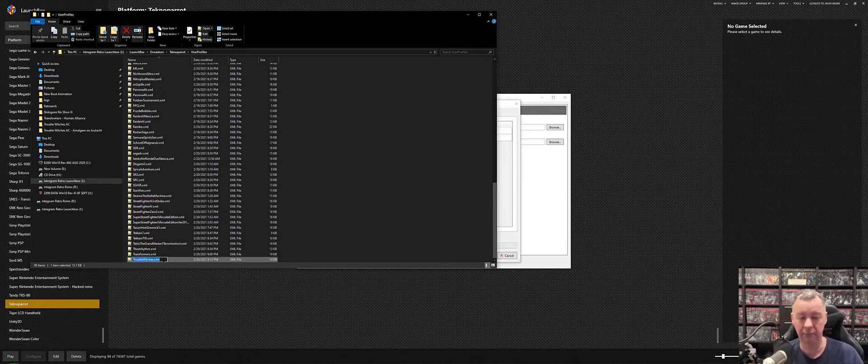
key("Return")
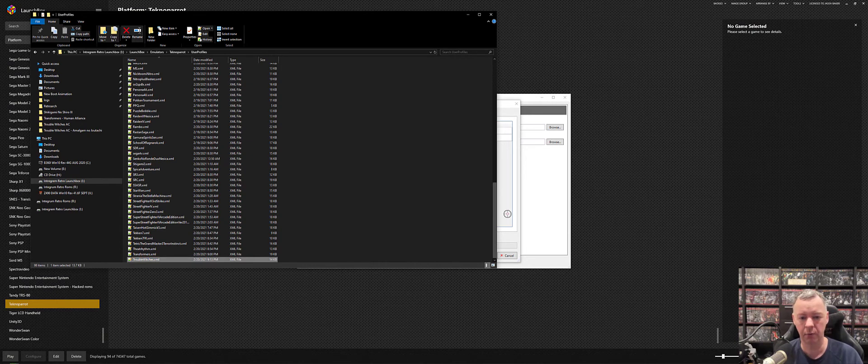
left_click(507, 213)
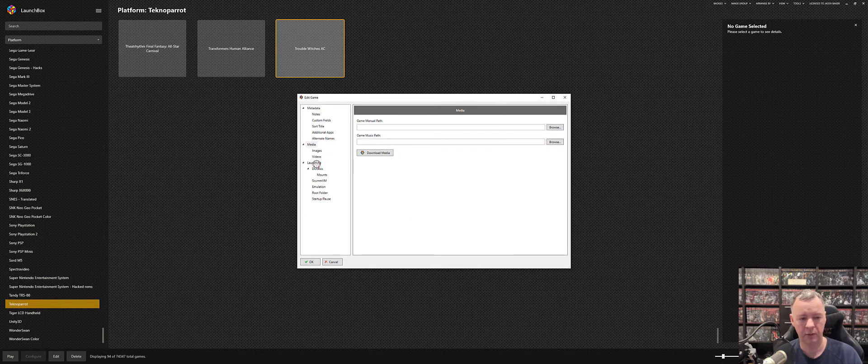
Step: Enable custom command-line parameters for the game's Teknoparrot emulation, set them to --profile=TroubleWitches.xml, and save the game
left_click(316, 164)
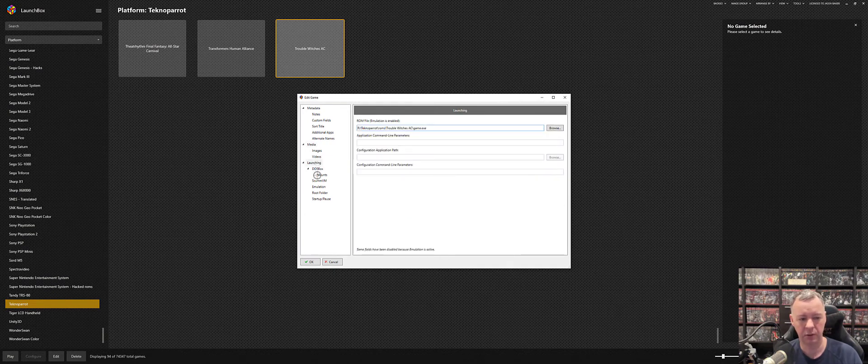
left_click(318, 187)
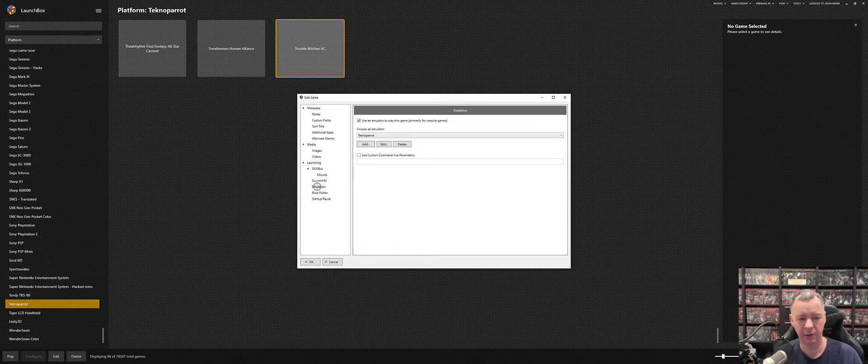
left_click(377, 155)
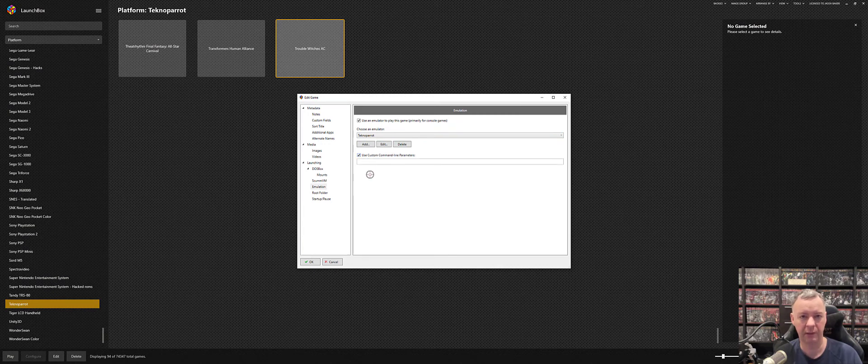
left_click(371, 162)
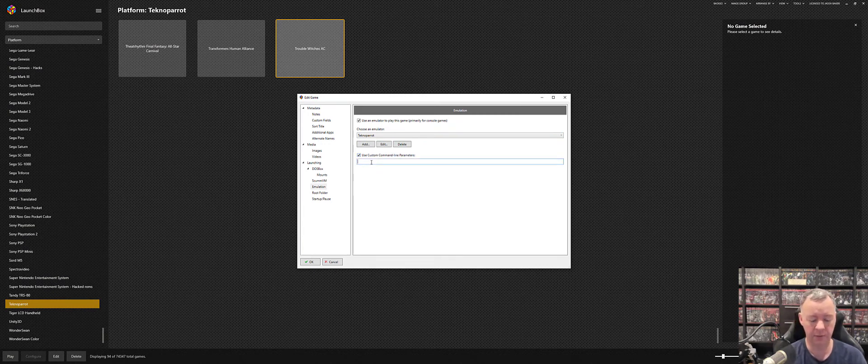
type("--pro")
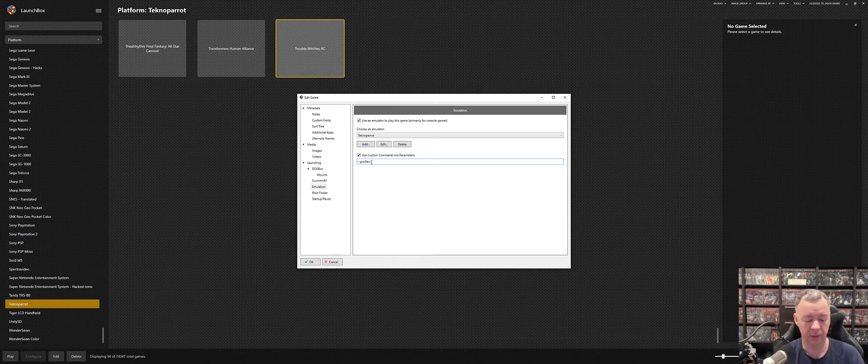
type("file=")
key("ctrl+v")
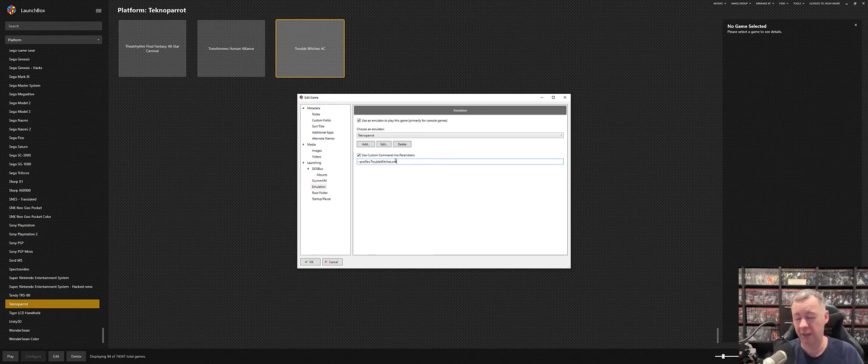
left_click(309, 261)
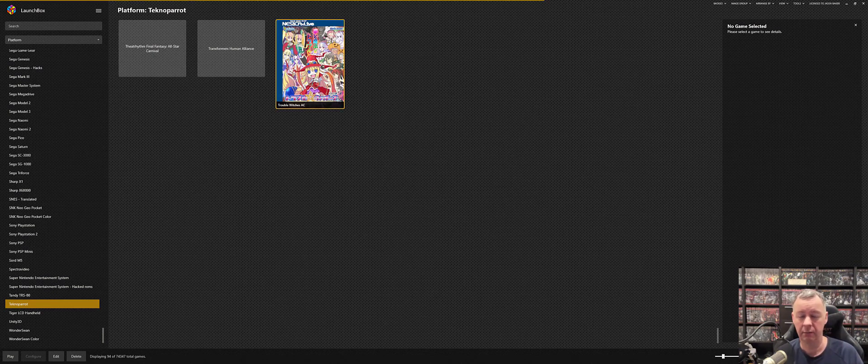
Step: Launch Trouble Witches AC from LaunchBox, agree to close the running TeknoParrot instance, and exit the game after testing it
left_click(311, 63)
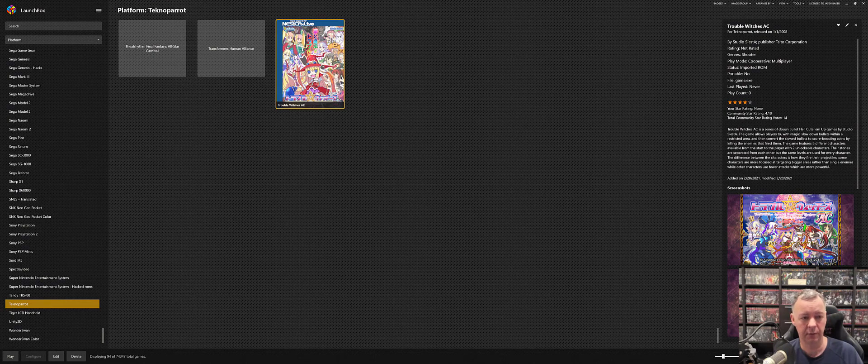
right_click(287, 86)
left_click(366, 136)
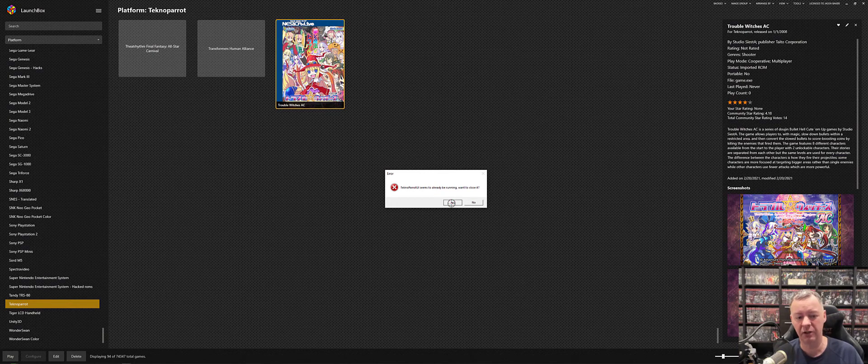
left_click(452, 202)
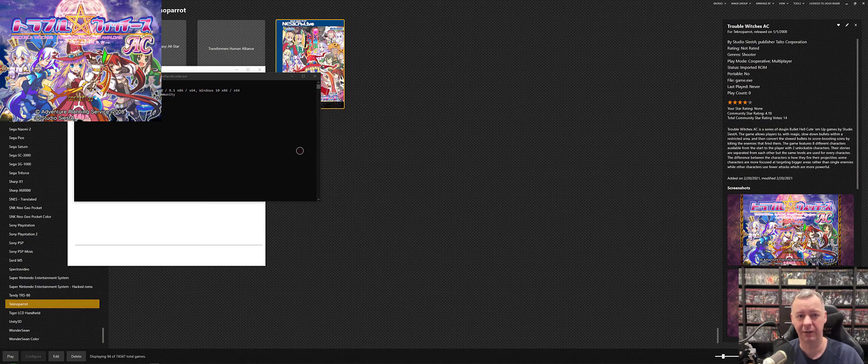
key("Escape")
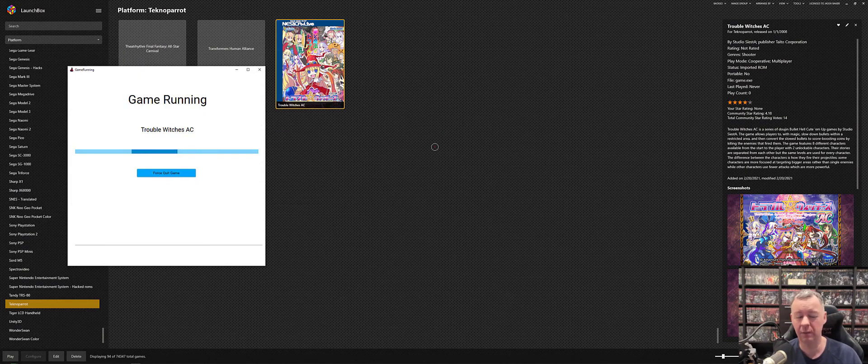
Step: Open TroubleWitches.xml from the UserProfiles folder in Notepad++, set the Windowed field value to 0, and save the file
key("alt+Tab")
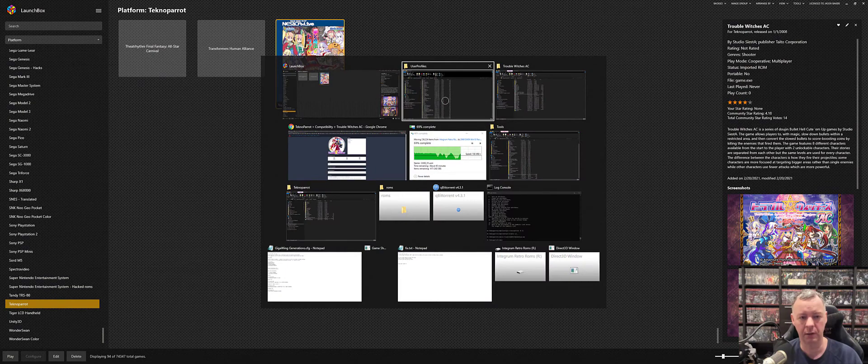
left_click(452, 95)
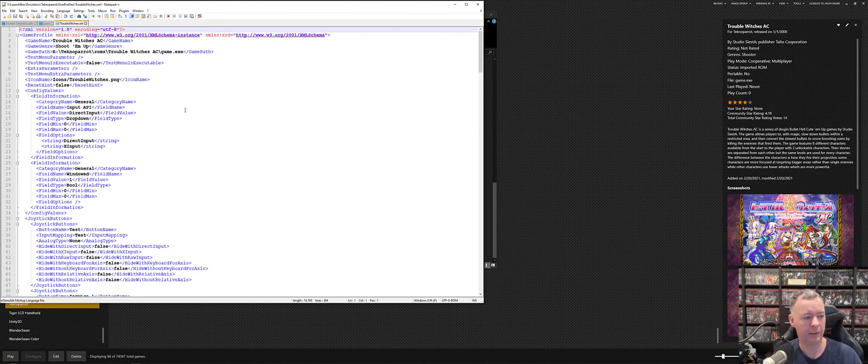
left_click(73, 173)
left_click_drag(67, 174, 91, 174)
left_click(70, 179)
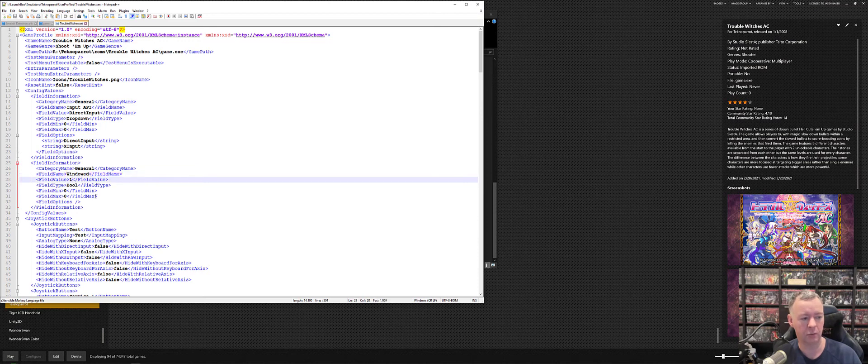
key("Delete")
type("0")
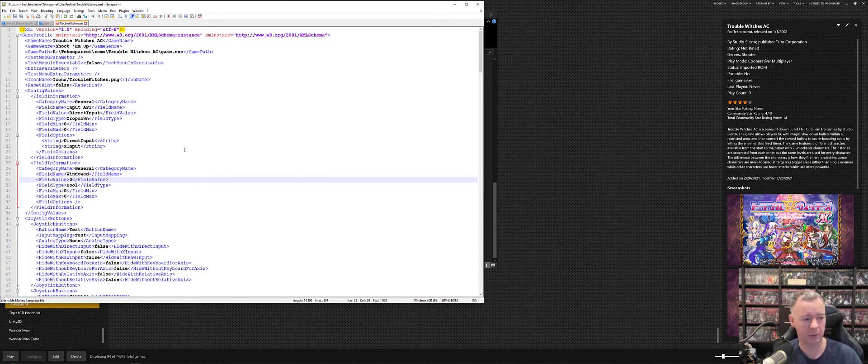
left_click(184, 150)
key("ctrl+s")
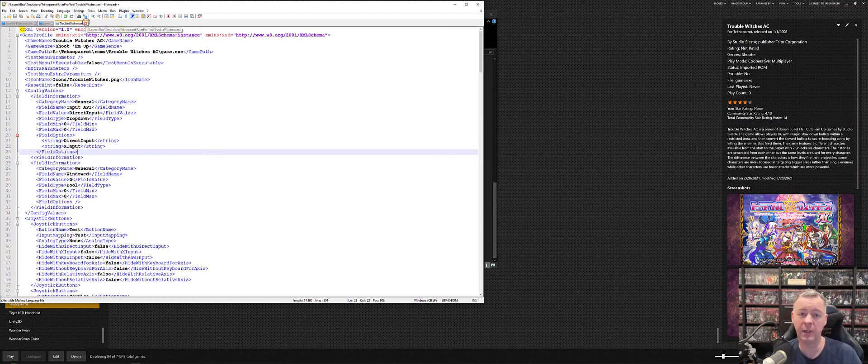
Step: Close the TroubleWitches.xml file, return to LaunchBox, and launch Trouble Witches AC again
left_click(226, 87)
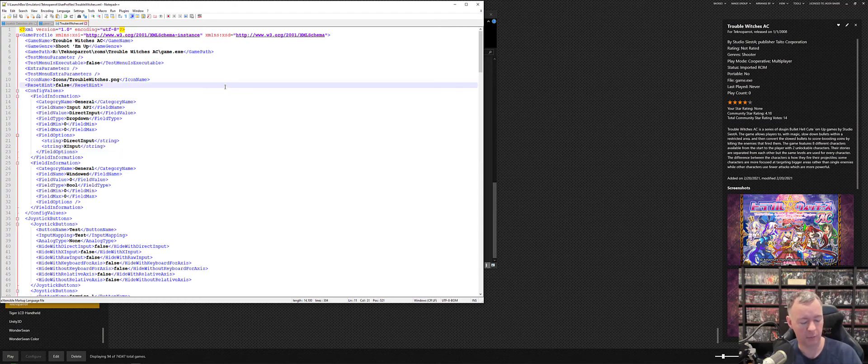
left_click(86, 23)
left_click(614, 110)
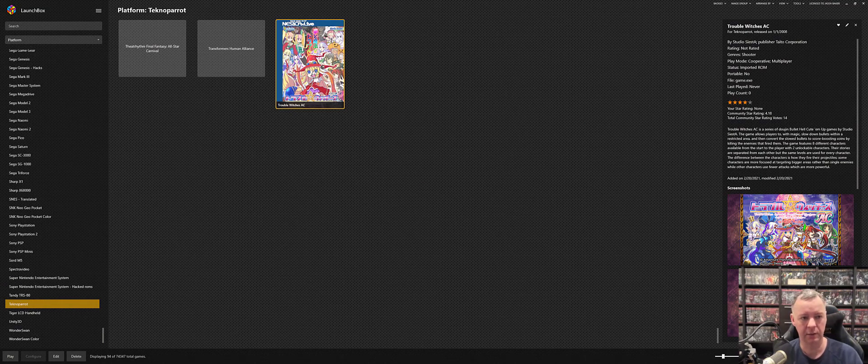
right_click(315, 73)
left_click(420, 110)
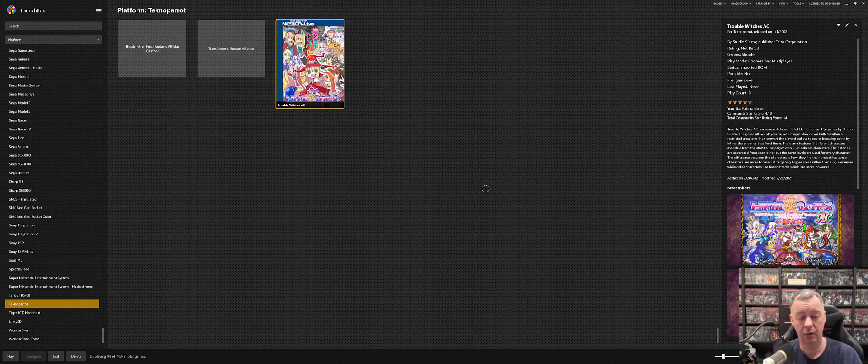